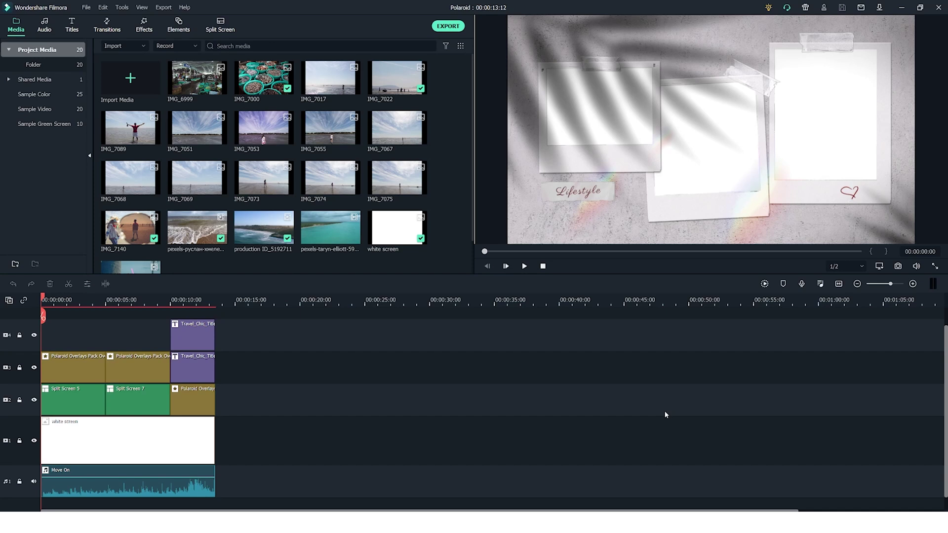
Mute the Move On music track and preview the scenes around 3 s, 8 s and the Beach/VLOG title.
{"action": "left_click", "coordinate": [34, 482]}
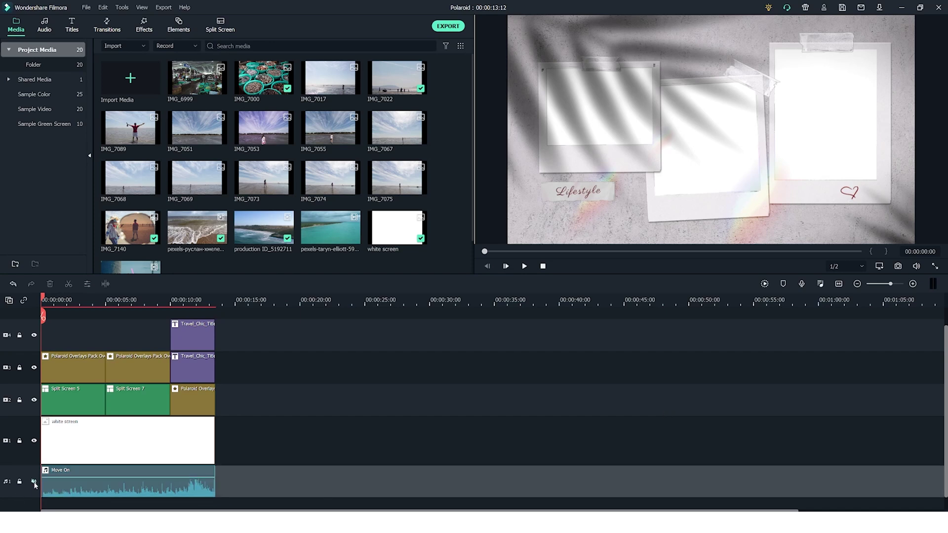
{"action": "left_click", "coordinate": [85, 302]}
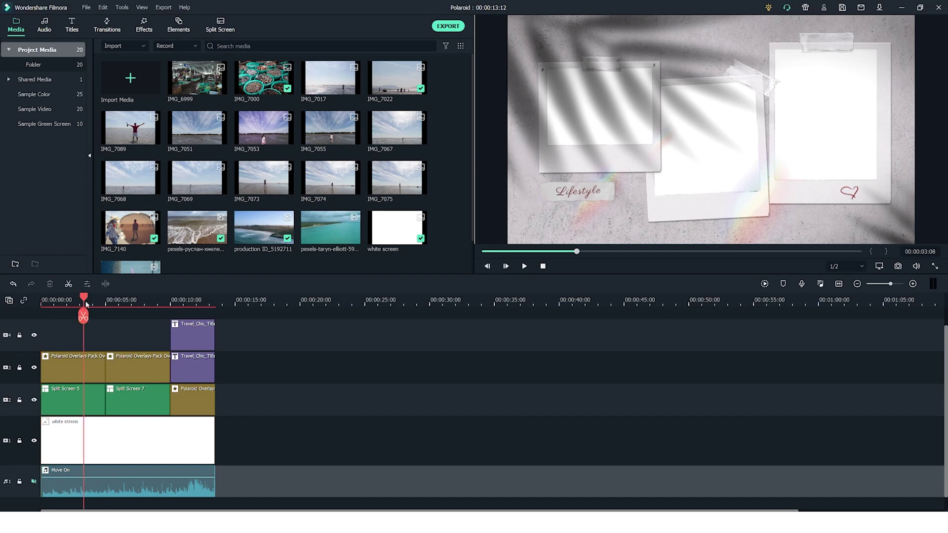
{"action": "left_click", "coordinate": [144, 302]}
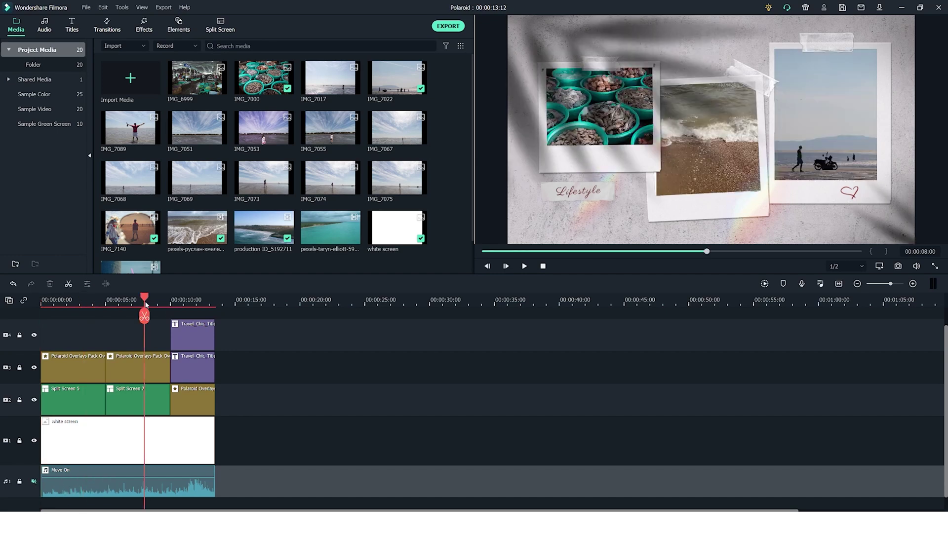
{"action": "left_click", "coordinate": [82, 300]}
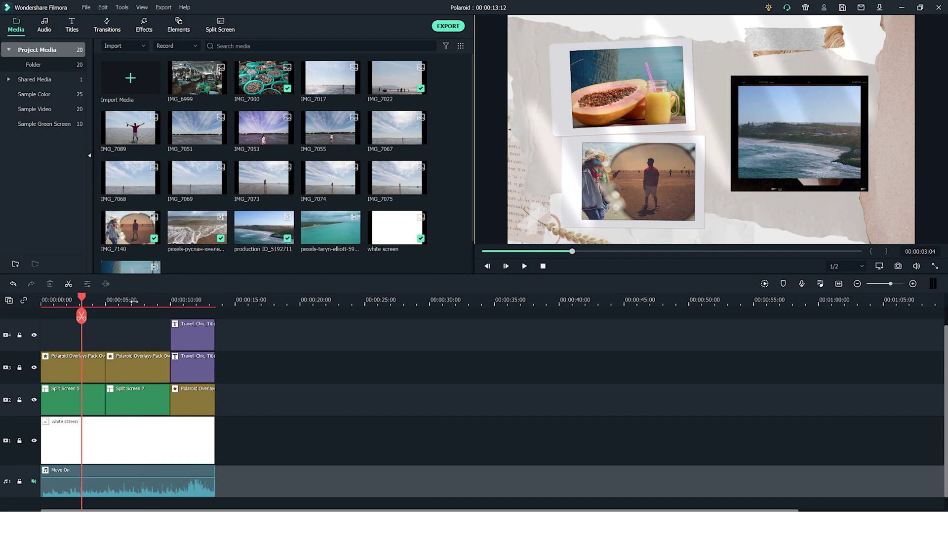
{"action": "left_click", "coordinate": [156, 300]}
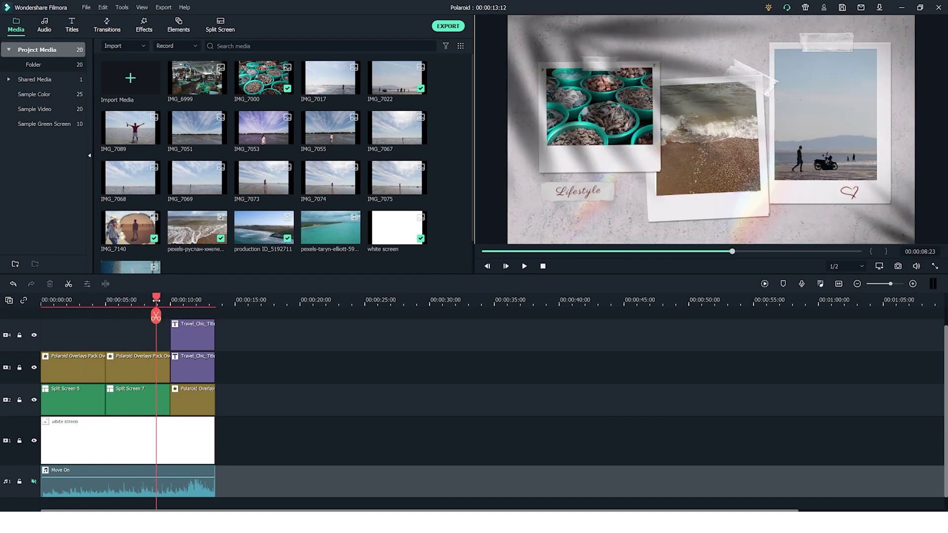
{"action": "left_click", "coordinate": [204, 300]}
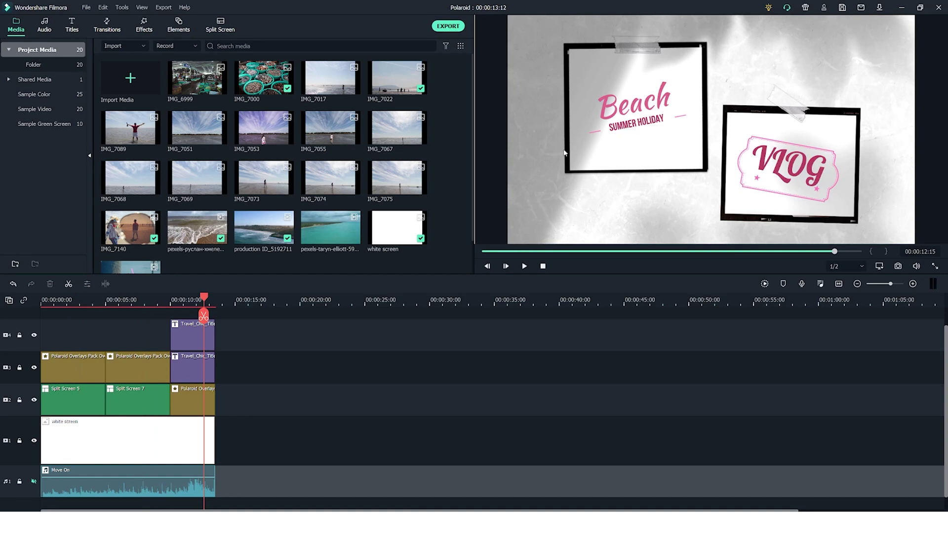
{"action": "left_click", "coordinate": [137, 301]}
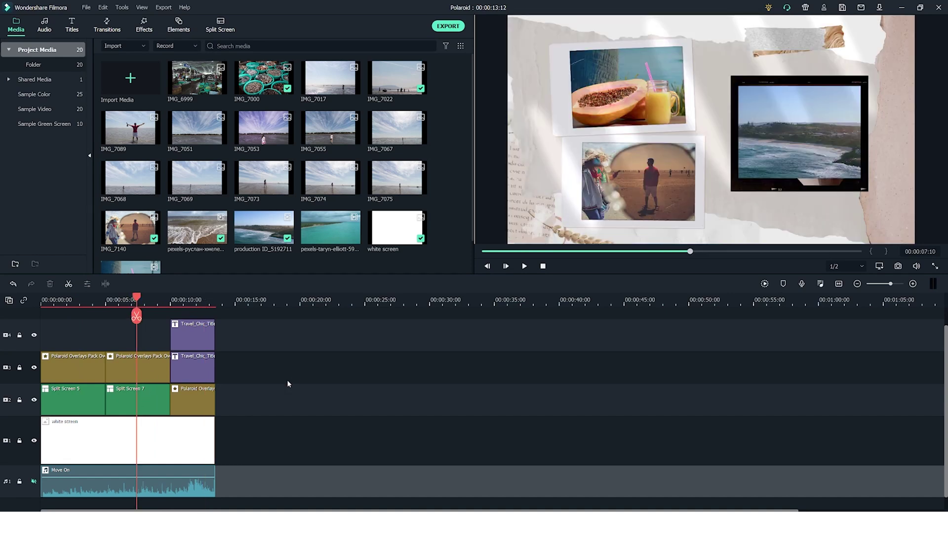
Add Polaroid Overlays Pack Overlay 10 from Filmstock to track 3 and set its length.
{"action": "left_click", "coordinate": [144, 25]}
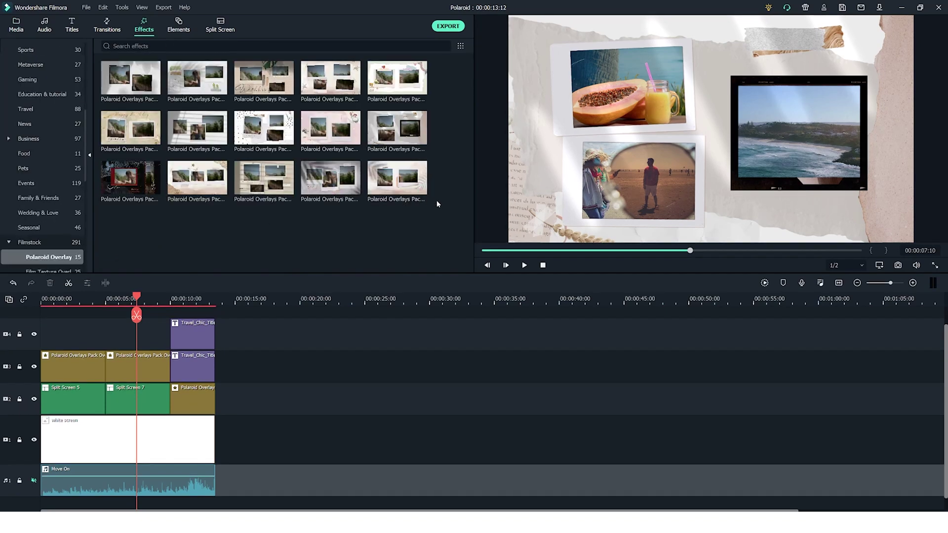
{"action": "mouse_move", "coordinate": [397, 132]}
{"action": "left_click", "coordinate": [396, 133]}
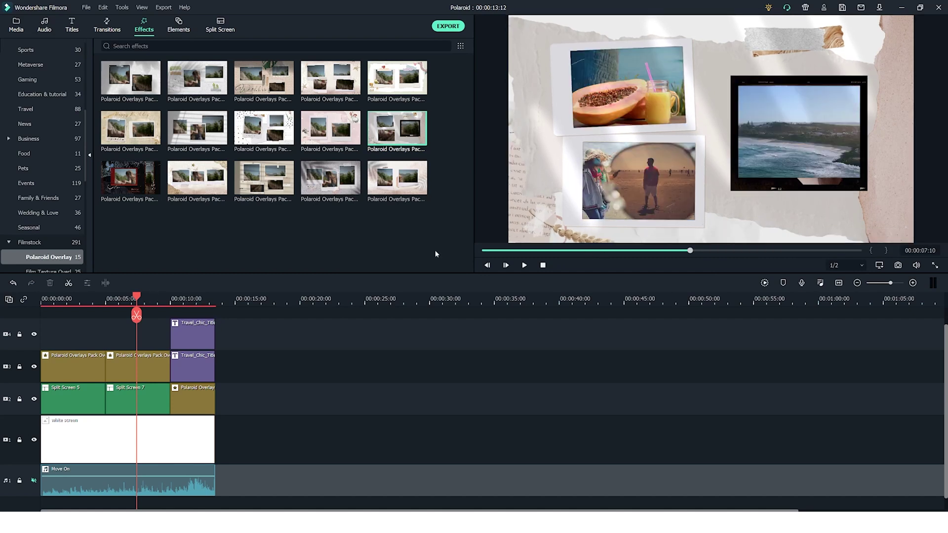
{"action": "mouse_move", "coordinate": [396, 131]}
{"action": "left_click_drag", "start_coordinate": [396, 132], "coordinate": [338, 376]}
{"action": "mouse_move", "coordinate": [402, 378]}
{"action": "left_mouse_down"}
{"action": "mouse_move", "coordinate": [557, 378]}
{"action": "mouse_move", "coordinate": [385, 379]}
{"action": "mouse_move", "coordinate": [455, 374]}
{"action": "mouse_move", "coordinate": [410, 369]}
{"action": "left_mouse_up"}
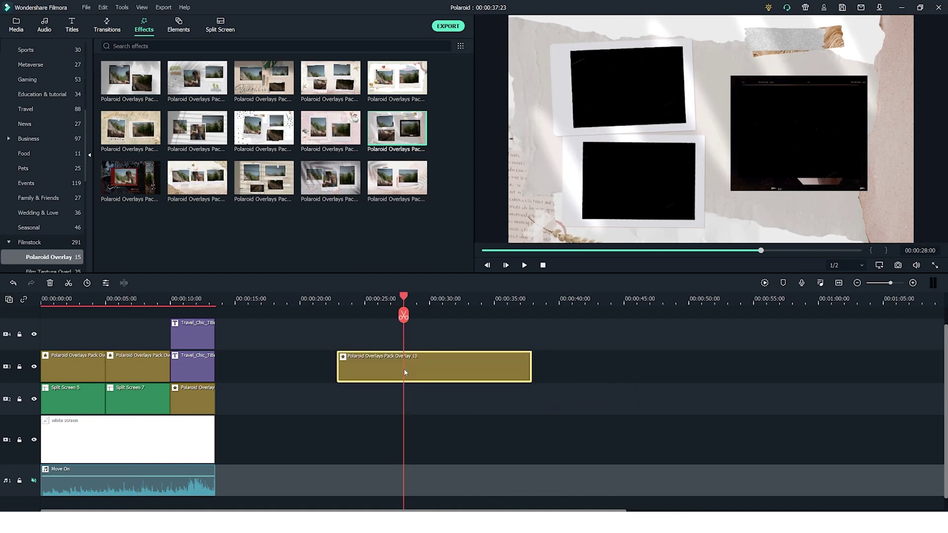
Select the Split Screen 7 clip and play the project from about 5 to 7 seconds.
{"action": "left_click", "coordinate": [150, 404]}
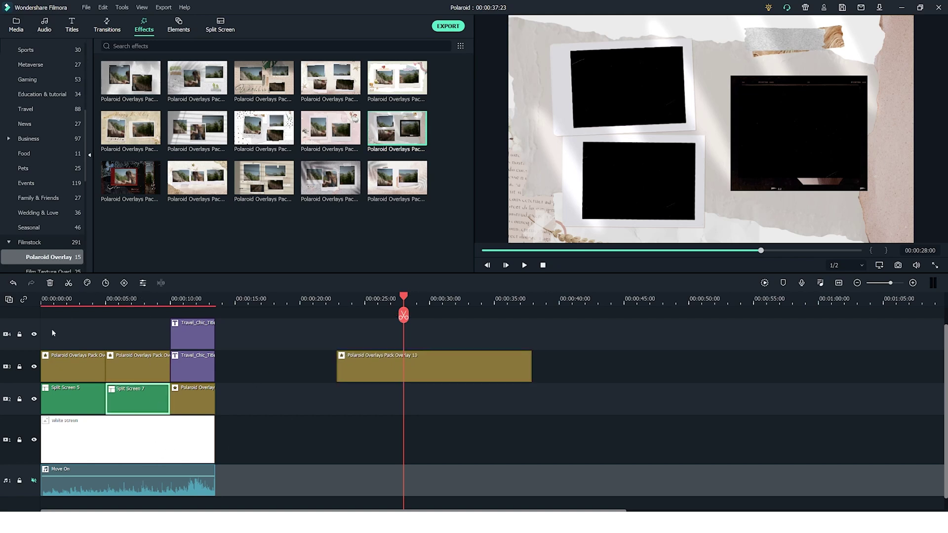
{"action": "left_click", "coordinate": [109, 308]}
{"action": "key", "text": "space"}
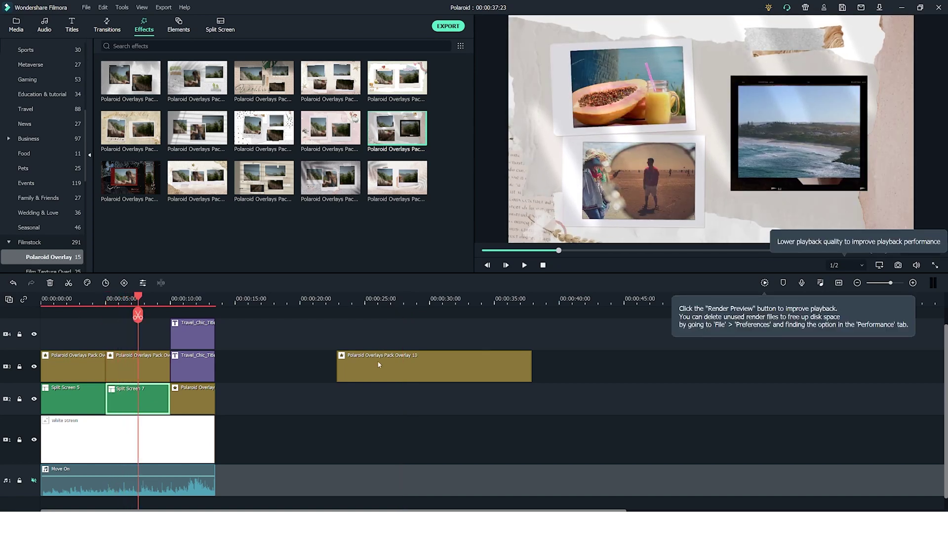
{"action": "left_click", "coordinate": [388, 310]}
{"action": "left_click", "coordinate": [220, 25]}
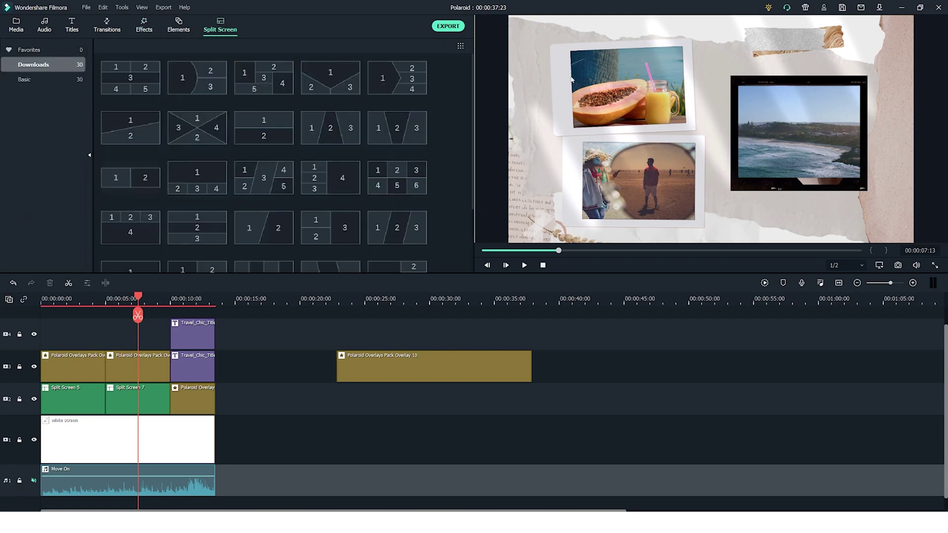
Put the three-zone 1/2/3 Split Screen 7 on track 2 at 27 s, stretched to Overlay 10's end.
{"action": "left_click", "coordinate": [403, 296]}
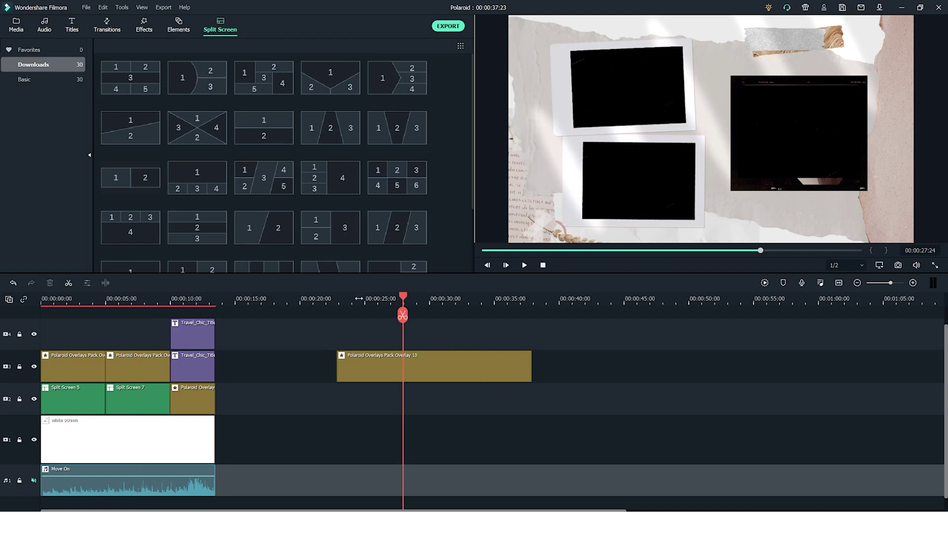
{"action": "left_click", "coordinate": [330, 236]}
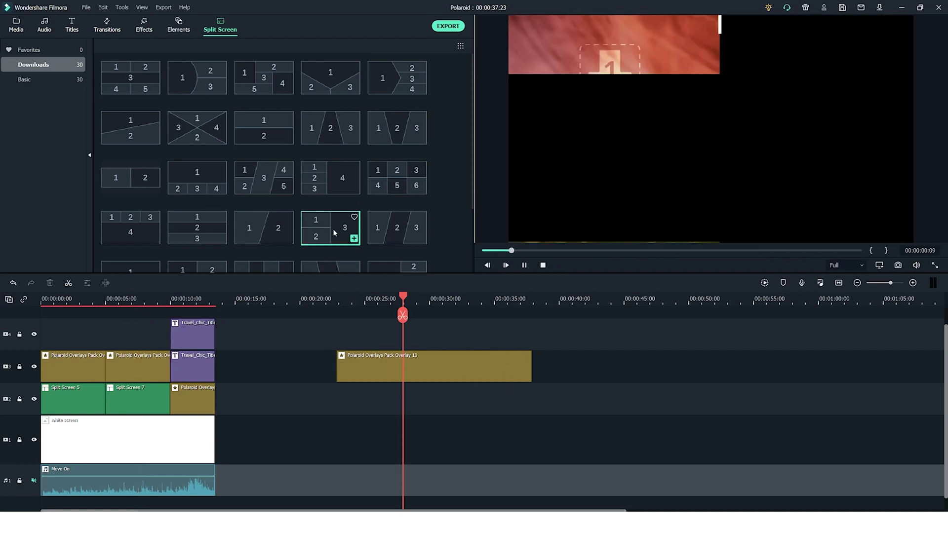
{"action": "left_click_drag", "start_coordinate": [330, 228], "coordinate": [345, 417]}
{"action": "double_click", "coordinate": [395, 404]}
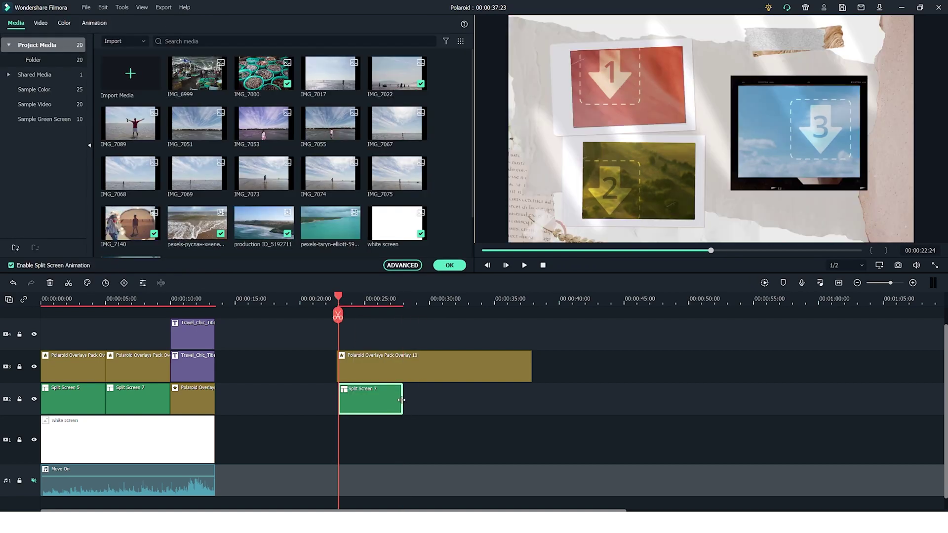
{"action": "left_click_drag", "start_coordinate": [403, 399], "coordinate": [531, 399]}
{"action": "left_click", "coordinate": [616, 337]}
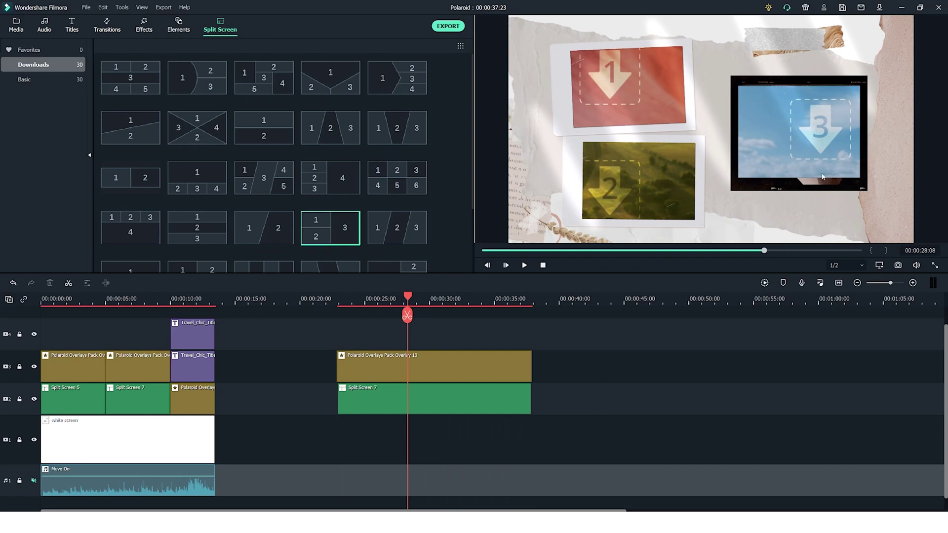
Place IMG_7140 in Split Screen 7's zone 2, zoomed out and repositioned to reveal the hat-wearing woman.
{"action": "double_click", "coordinate": [425, 407]}
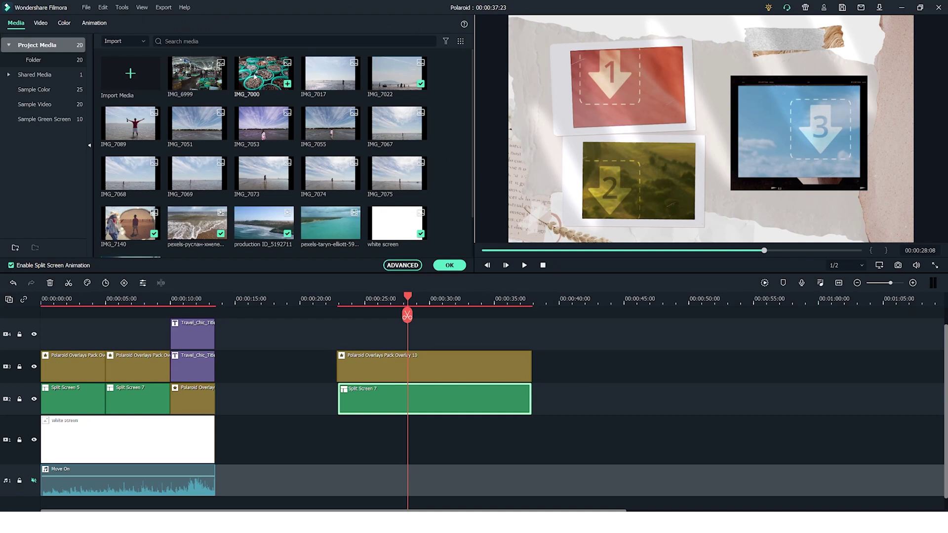
{"action": "scroll", "coordinate": [253, 76], "scroll_direction": "down", "scroll_amount": 2}
{"action": "left_click_drag", "start_coordinate": [130, 175], "coordinate": [671, 227]}
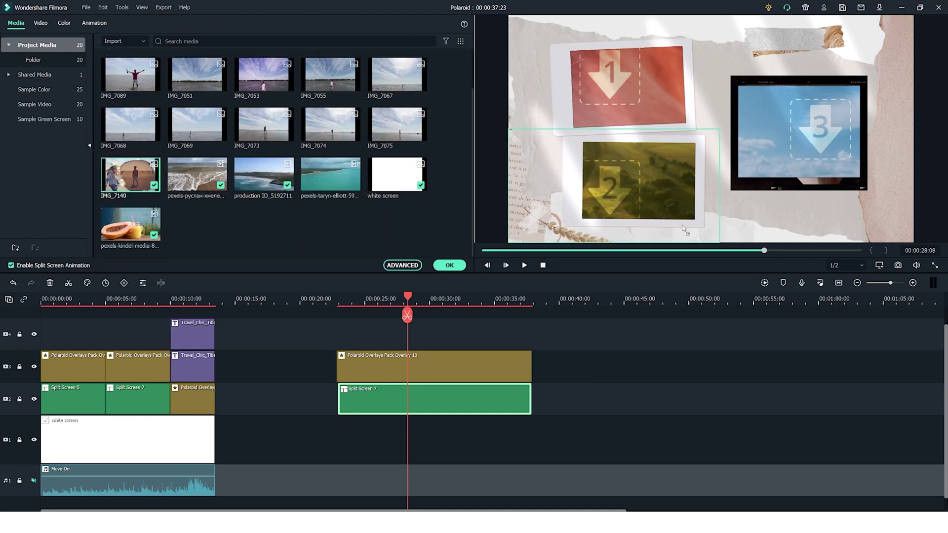
{"action": "left_click_drag", "start_coordinate": [648, 175], "coordinate": [647, 174]}
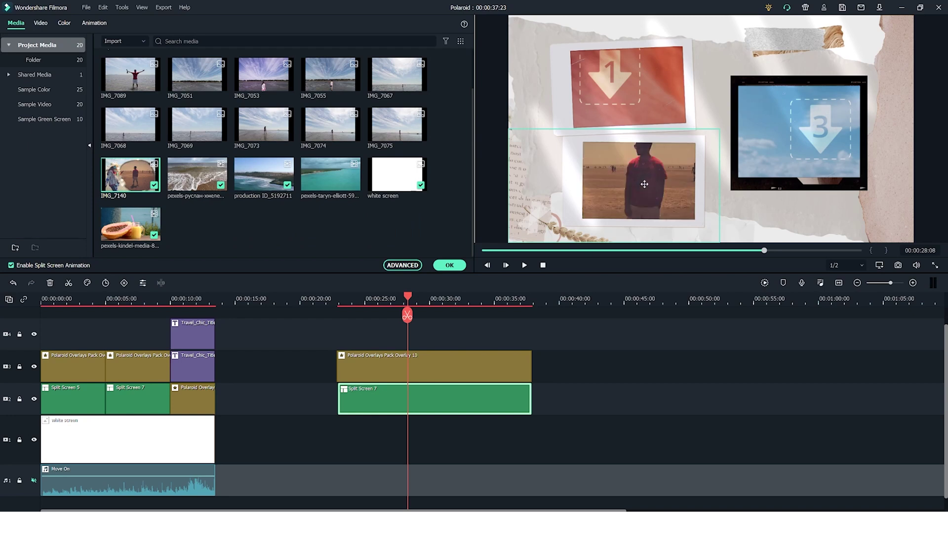
{"action": "left_click", "coordinate": [641, 181]}
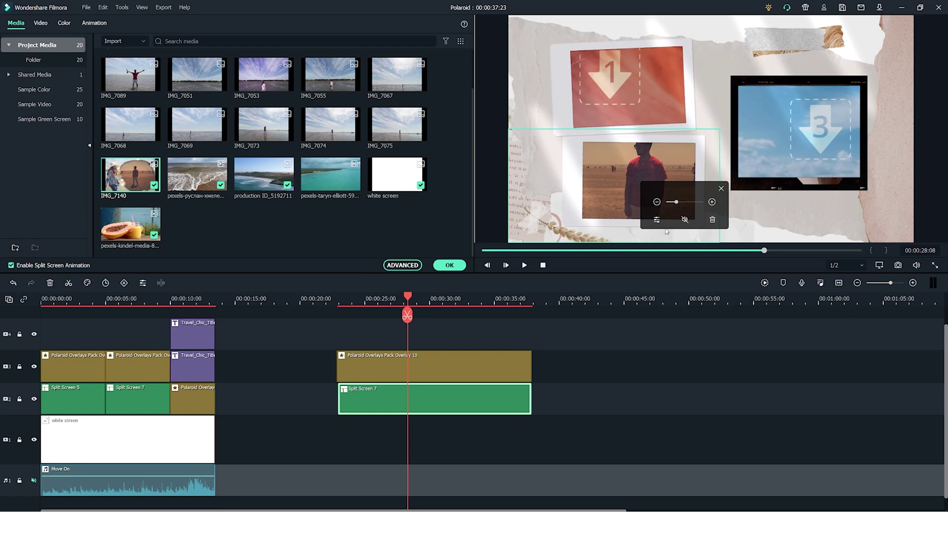
{"action": "left_click_drag", "start_coordinate": [676, 203], "coordinate": [671, 205]}
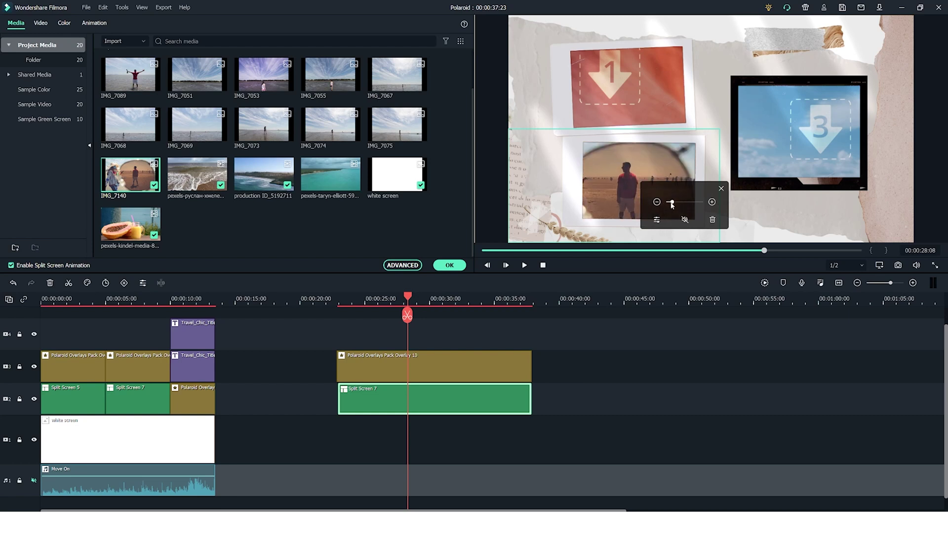
{"action": "left_click_drag", "start_coordinate": [597, 182], "coordinate": [642, 194]}
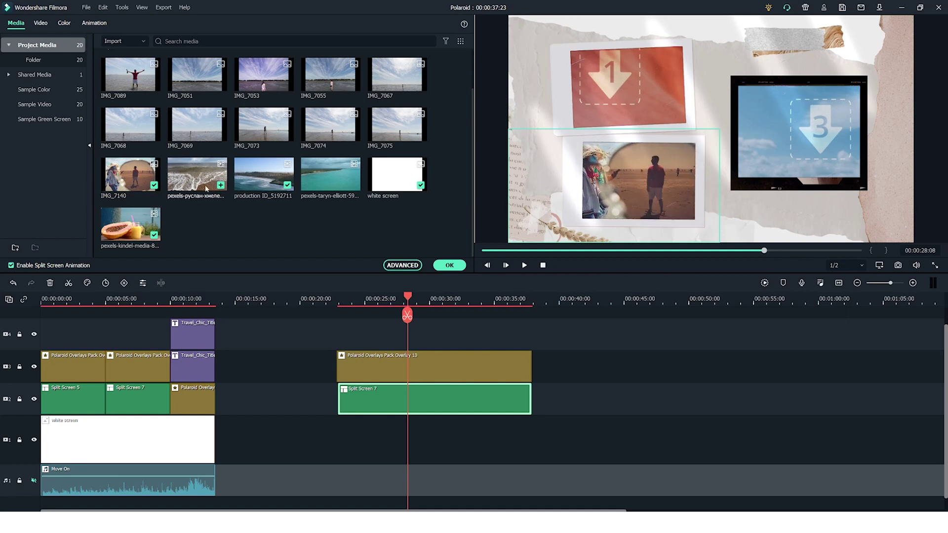
Put the ocean clip in zone 1, zoomed out and reframed so the horizon shows.
{"action": "left_click", "coordinate": [479, 170]}
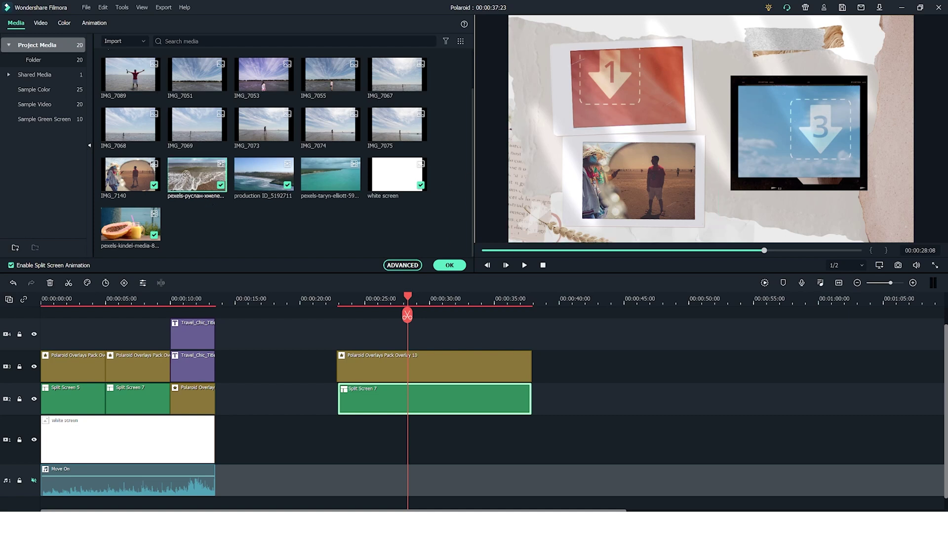
{"action": "left_click_drag", "start_coordinate": [391, 147], "coordinate": [623, 89]}
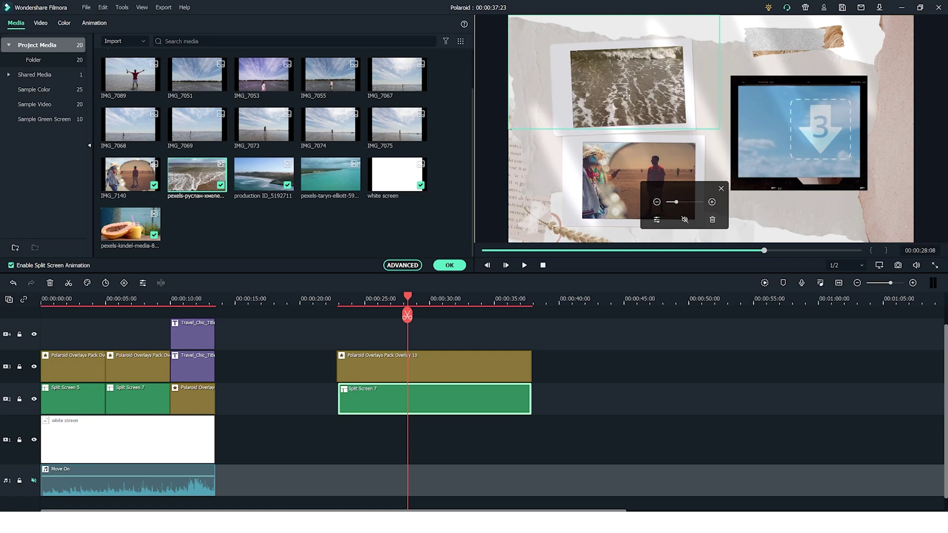
{"action": "left_click_drag", "start_coordinate": [677, 204], "coordinate": [671, 203]}
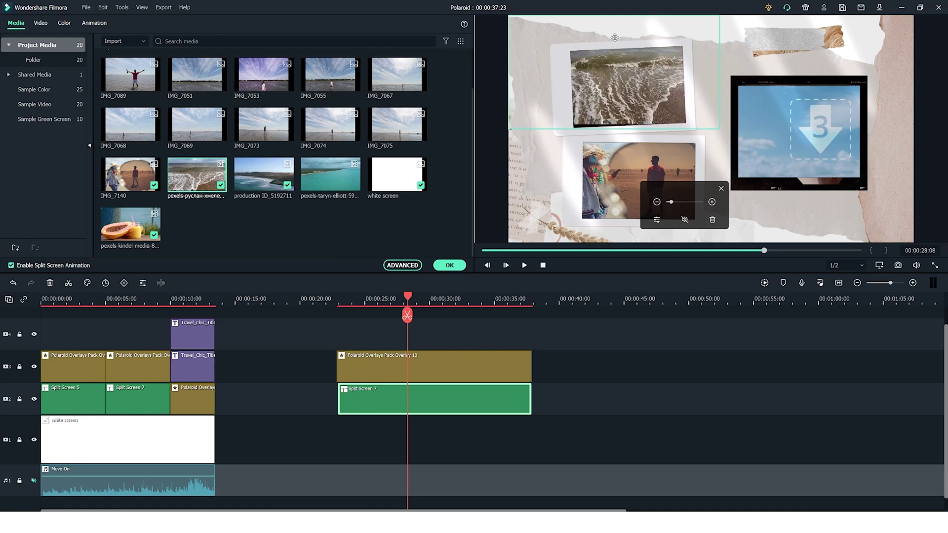
{"action": "left_click_drag", "start_coordinate": [608, 69], "coordinate": [620, 92]}
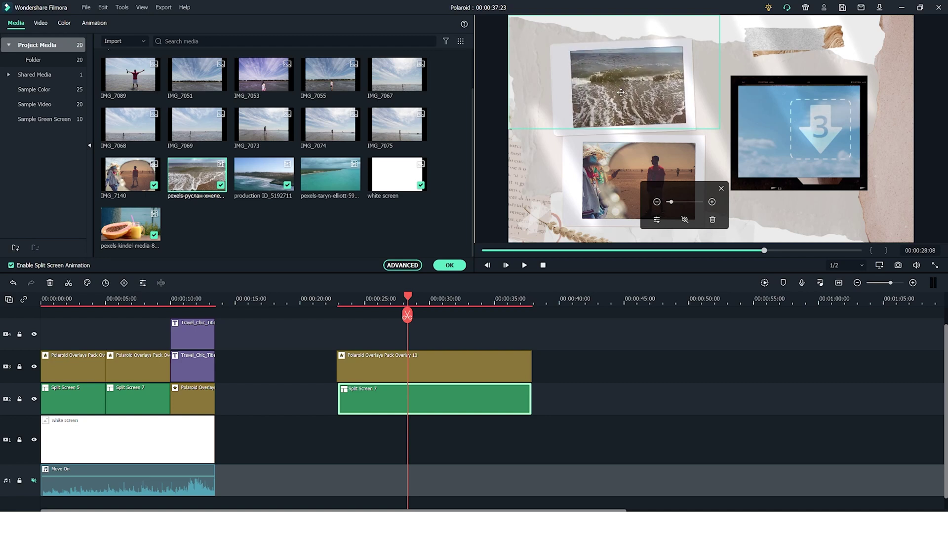
In Advanced Split Screen Edit, trim the waves clip's start and move it to the track start.
{"action": "left_click", "coordinate": [656, 220]}
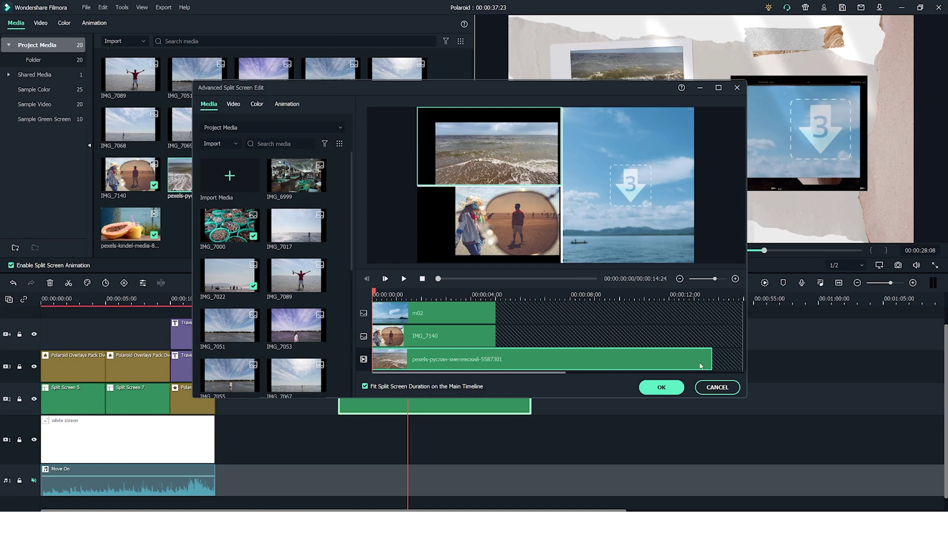
{"action": "left_click_drag", "start_coordinate": [374, 295], "coordinate": [519, 359]}
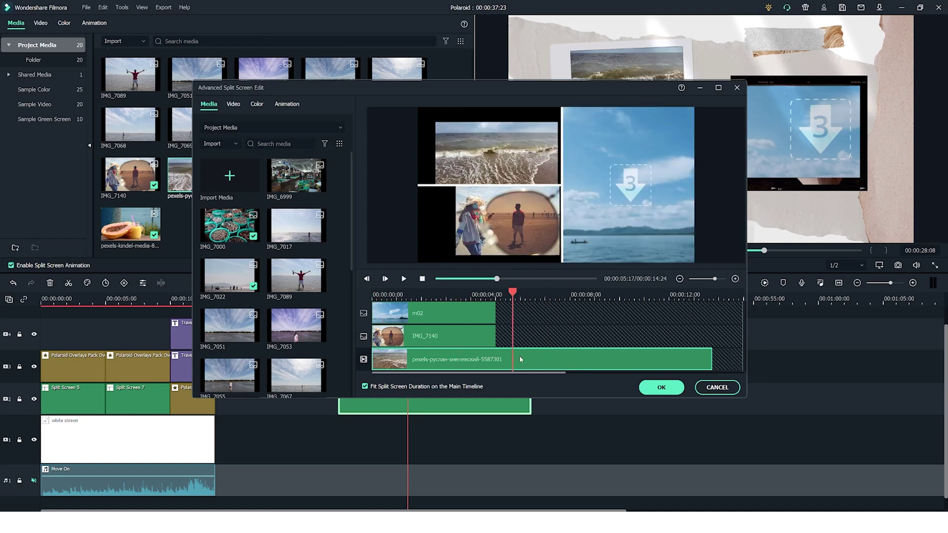
{"action": "left_click_drag", "start_coordinate": [383, 365], "coordinate": [513, 363]}
{"action": "left_click_drag", "start_coordinate": [596, 359], "coordinate": [472, 365]}
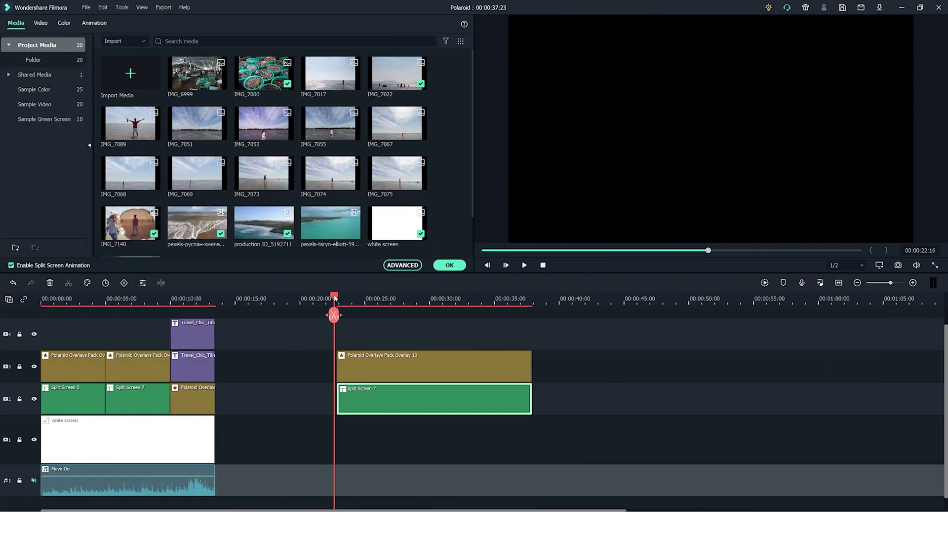
Lay a white screen on track 1 under the second Polaroid section, stretched to its end, and play it back.
{"action": "left_click_drag", "start_coordinate": [332, 297], "coordinate": [355, 298]}
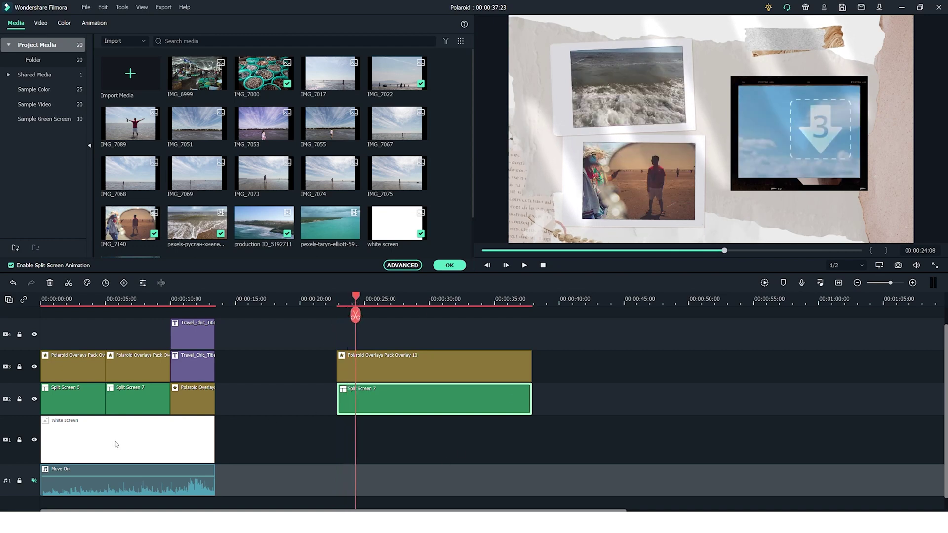
{"action": "left_click_drag", "start_coordinate": [392, 226], "coordinate": [359, 447]}
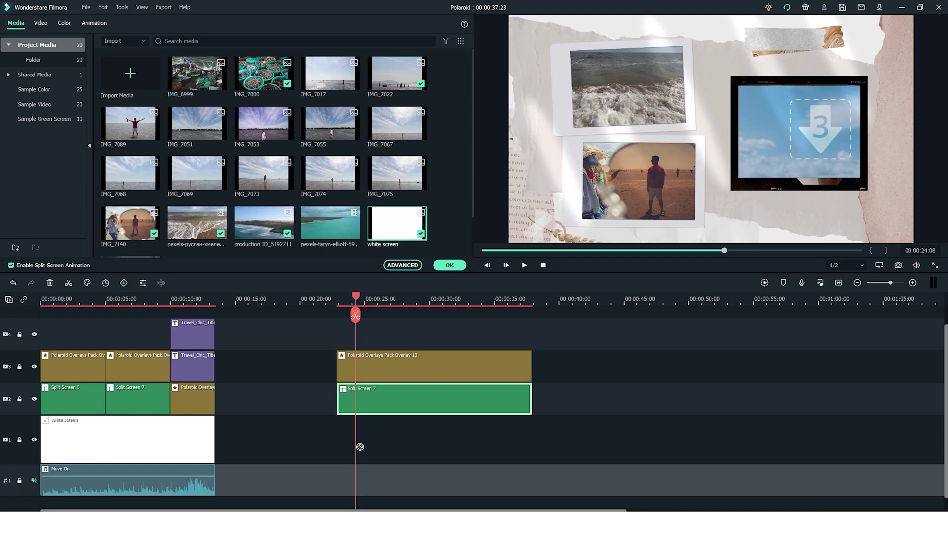
{"action": "left_click", "coordinate": [449, 265]}
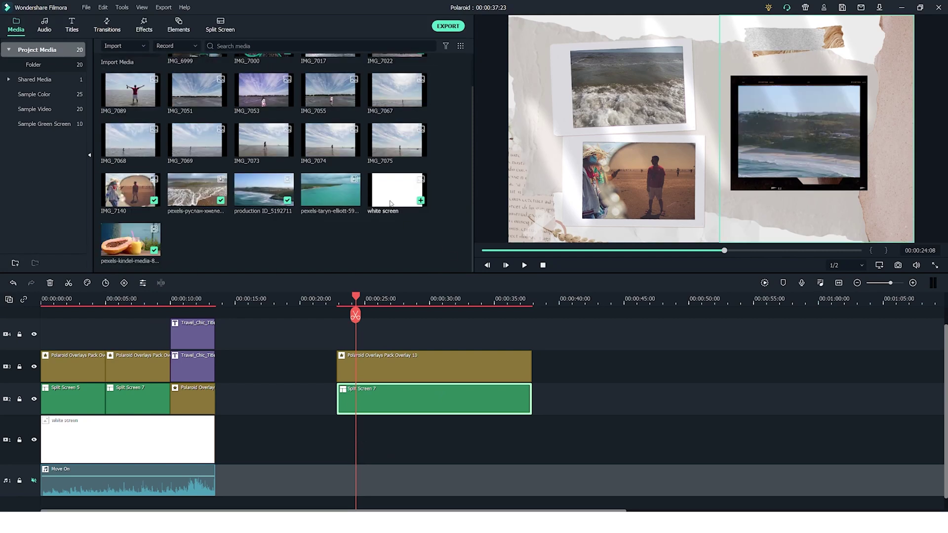
{"action": "double_click", "coordinate": [399, 196]}
{"action": "left_click_drag", "start_coordinate": [398, 196], "coordinate": [339, 445]}
{"action": "left_click_drag", "start_coordinate": [401, 442], "coordinate": [532, 439]}
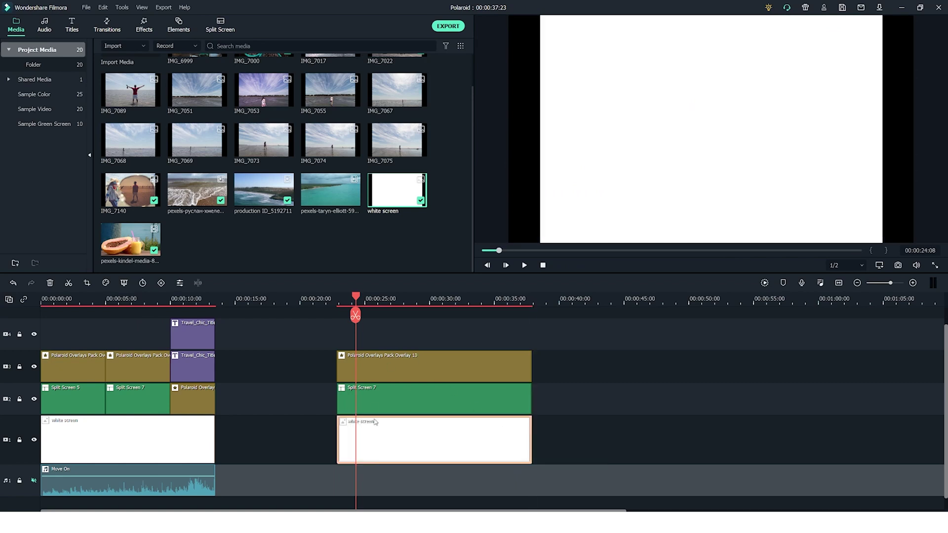
{"action": "left_click", "coordinate": [349, 306]}
{"action": "key", "text": "space"}
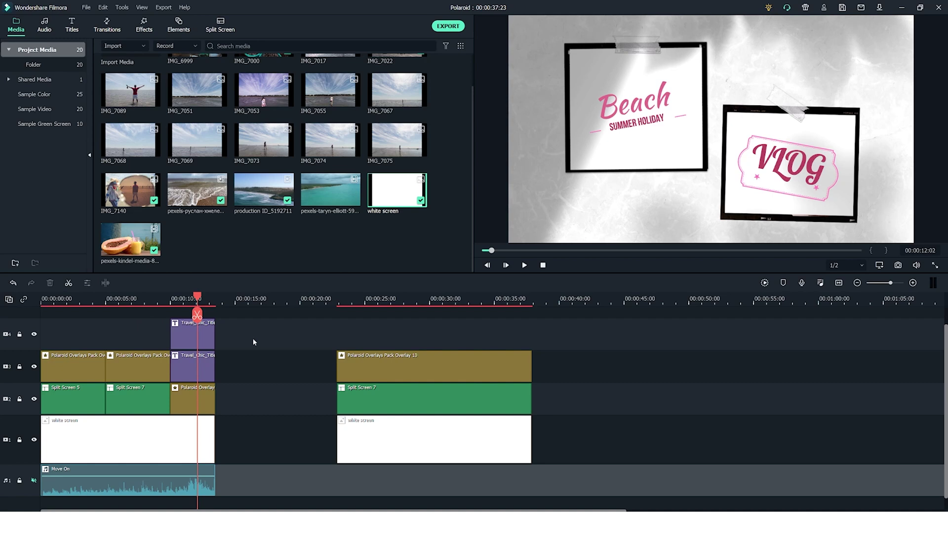
Zoom the timeline in and delete the Travel_Chic_Title_3 VLOG title from track 4.
{"action": "key", "text": "ctrl+equal"}
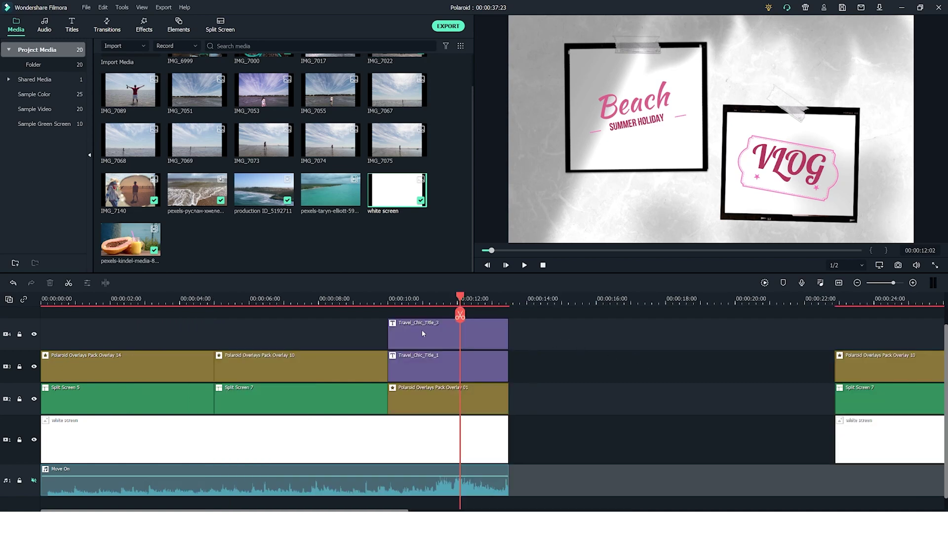
{"action": "left_click", "coordinate": [434, 365]}
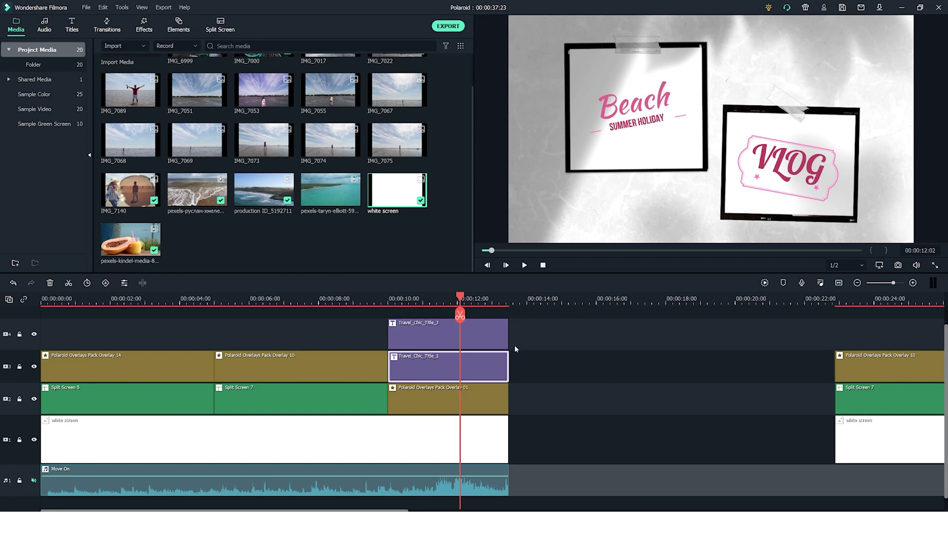
{"action": "left_click", "coordinate": [461, 341]}
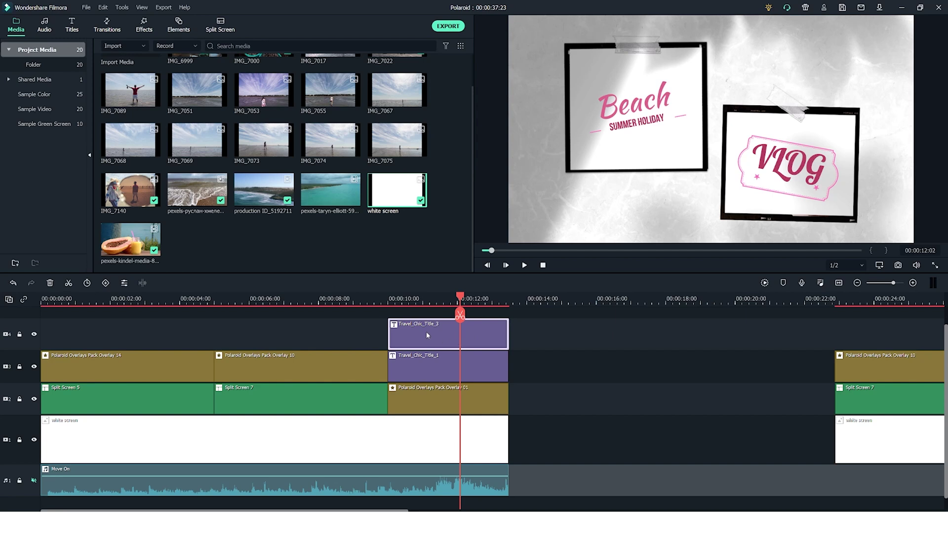
{"action": "key", "text": "shift+Delete"}
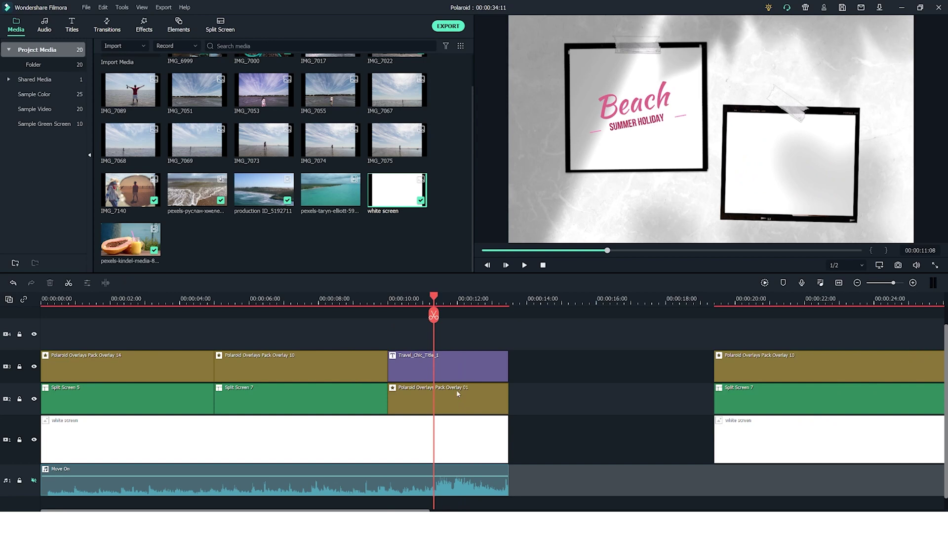
Search titles for 'Travel chic' and add Travel_Chic_Title_2 to track 4, trimmed to end with the section.
{"action": "left_click", "coordinate": [73, 27]}
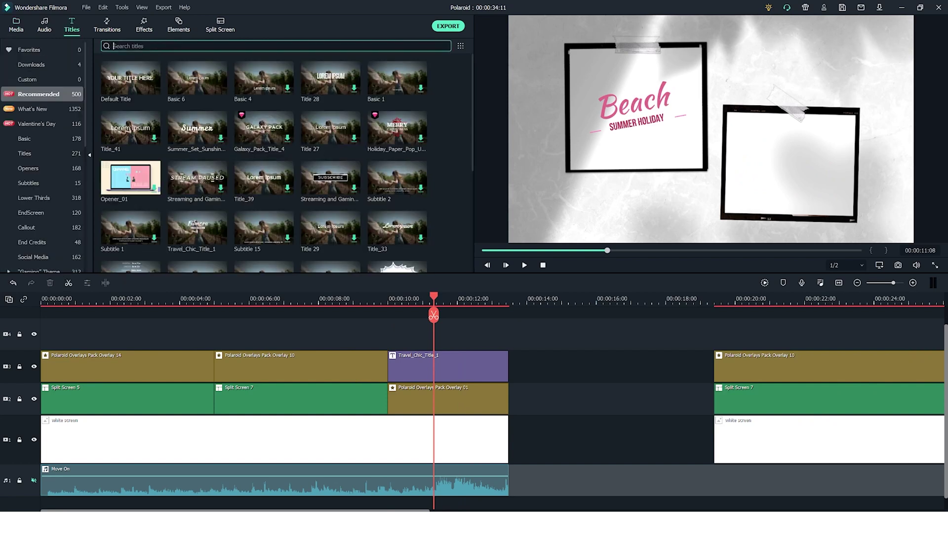
{"action": "type", "text": "Travel chic"}
{"action": "key", "text": "Return"}
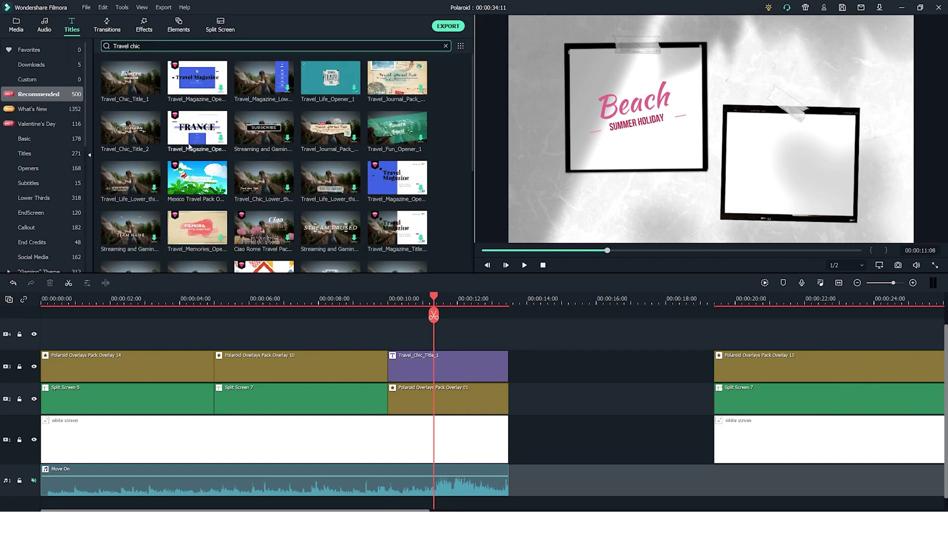
{"action": "left_click_drag", "start_coordinate": [126, 127], "coordinate": [393, 339]}
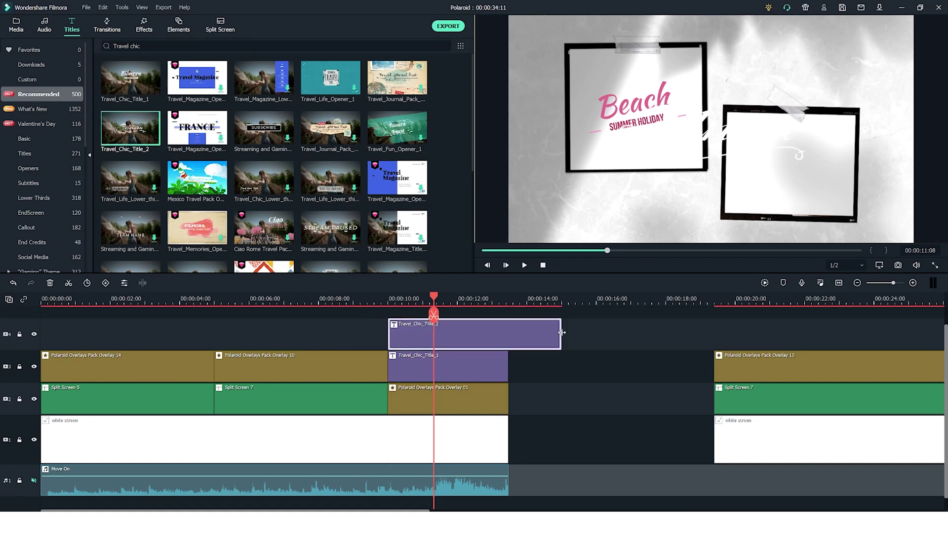
{"action": "left_click_drag", "start_coordinate": [560, 334], "coordinate": [508, 336]}
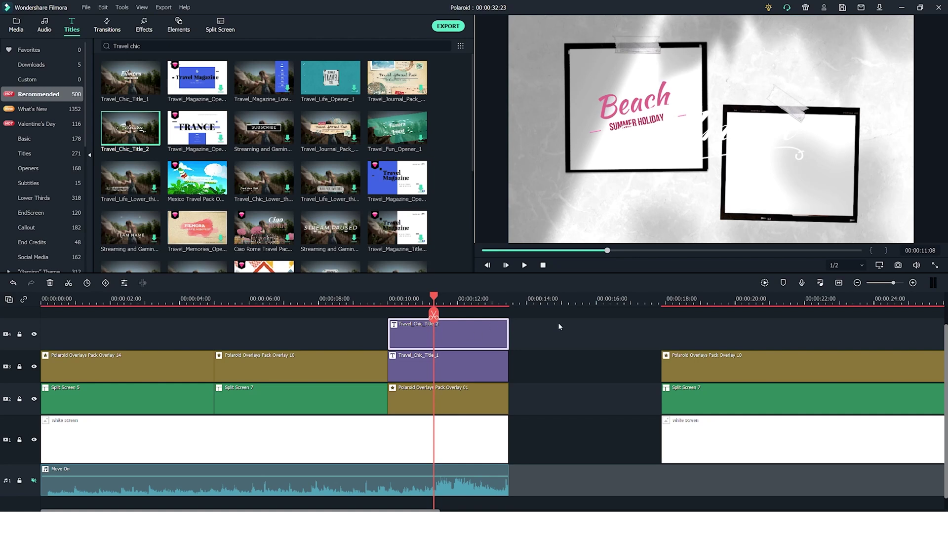
Make the Travel_Chic_Title_2 placeholder text pink using a Text Color swatch.
{"action": "double_click", "coordinate": [452, 334]}
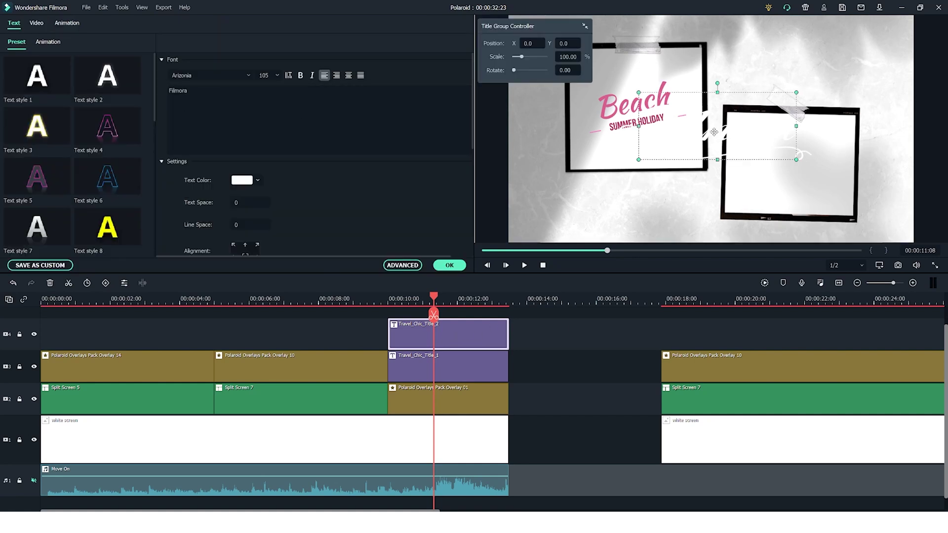
{"action": "left_click", "coordinate": [257, 179]}
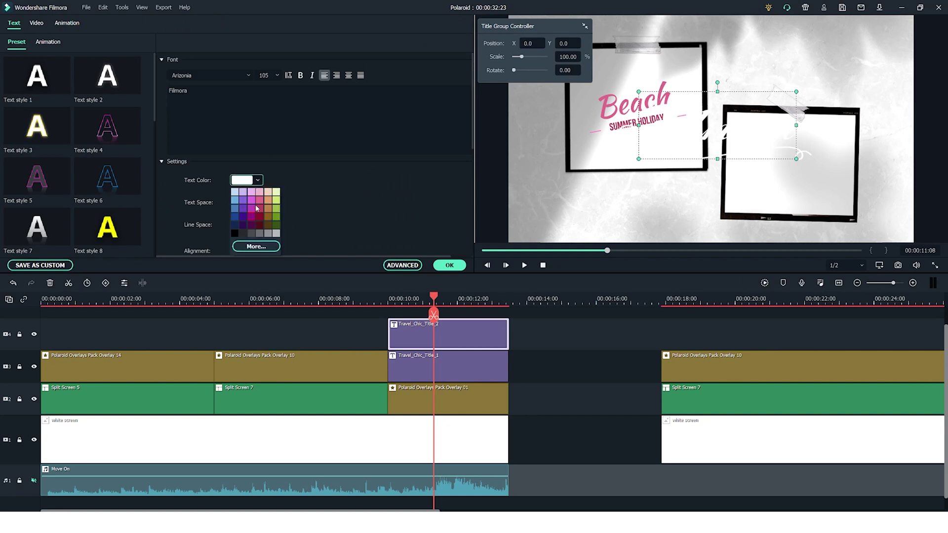
{"action": "left_click", "coordinate": [259, 202]}
{"action": "left_click", "coordinate": [808, 156]}
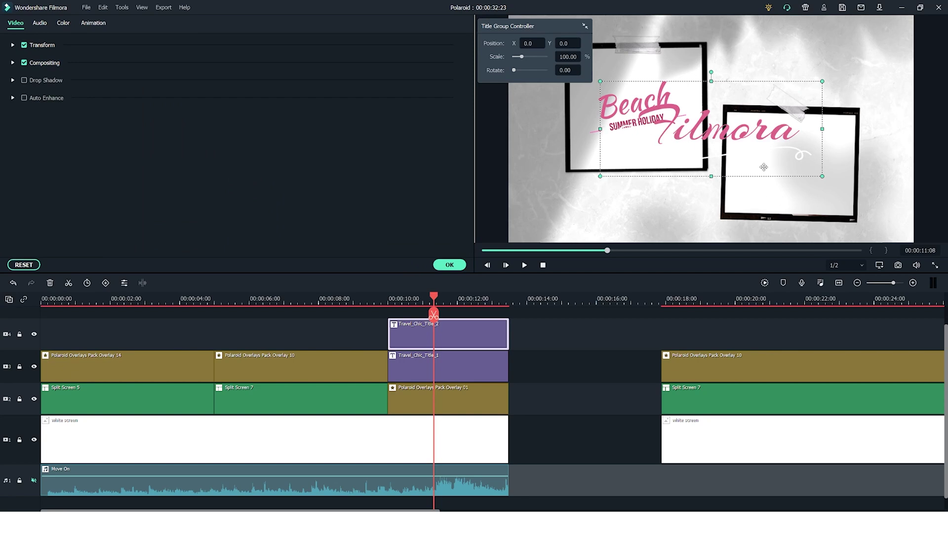
Shift the title's White Balance temperature and tint in the Color settings.
{"action": "left_click", "coordinate": [64, 24]}
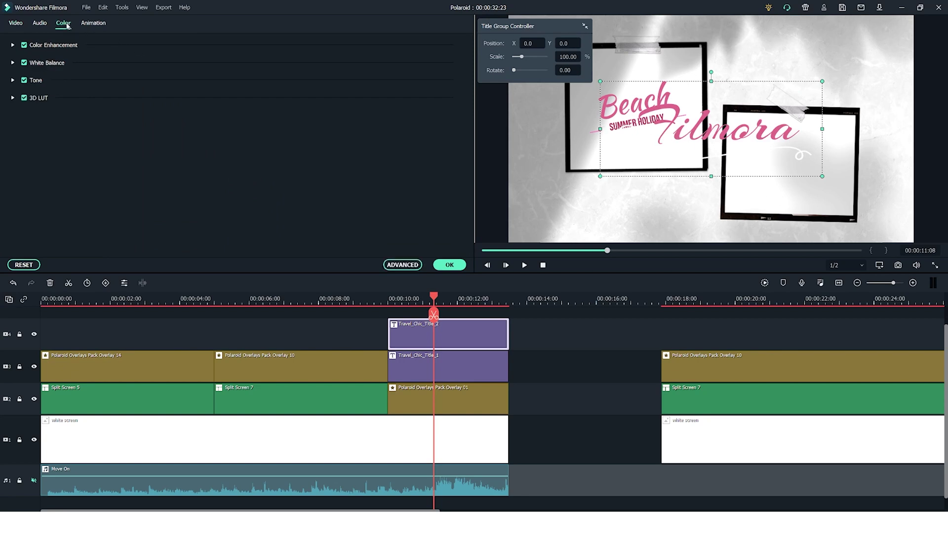
{"action": "left_click", "coordinate": [13, 63]}
{"action": "left_click_drag", "start_coordinate": [240, 109], "coordinate": [103, 121]}
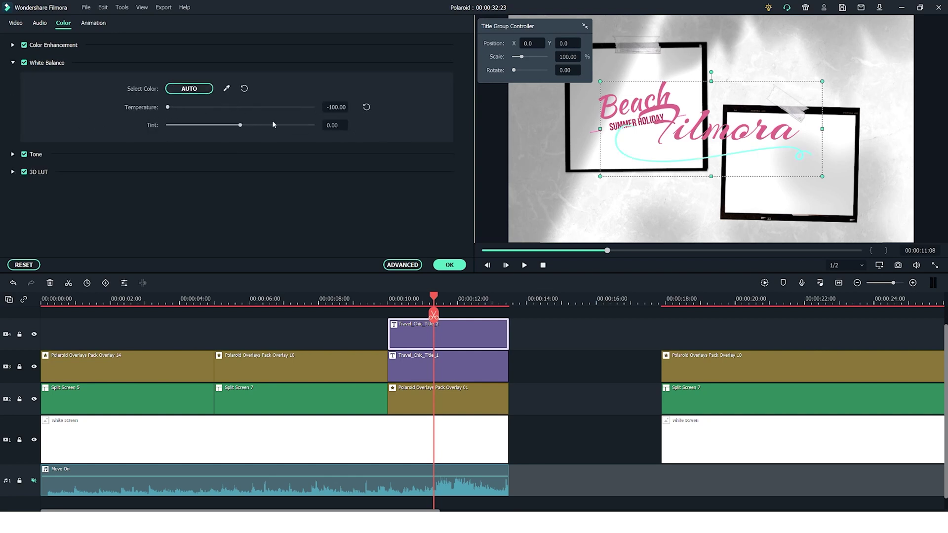
{"action": "mouse_move", "coordinate": [240, 125]}
{"action": "left_mouse_down"}
{"action": "mouse_move", "coordinate": [168, 126]}
{"action": "mouse_move", "coordinate": [385, 135]}
{"action": "mouse_move", "coordinate": [165, 121]}
{"action": "mouse_move", "coordinate": [246, 115]}
{"action": "left_mouse_up"}
{"action": "double_click", "coordinate": [725, 129]}
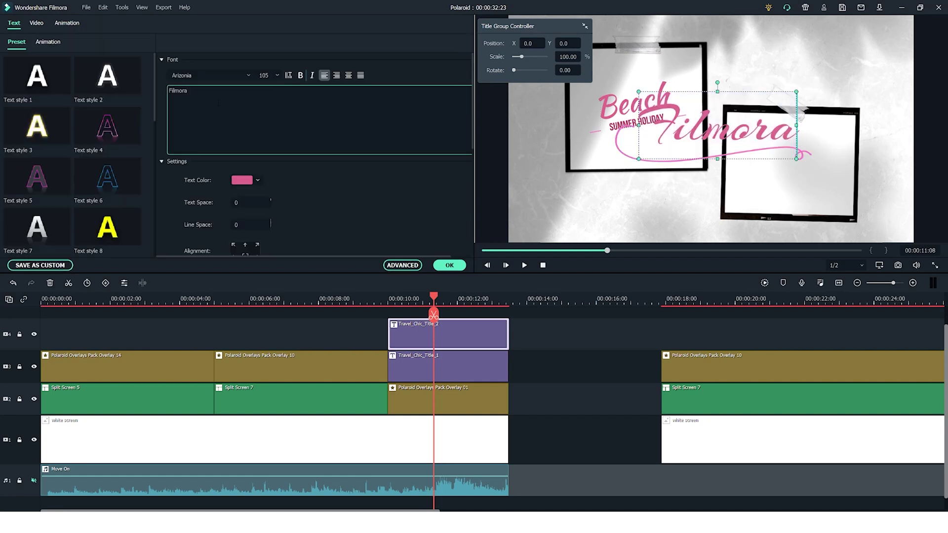
Replace 'Filmora' with 'Vlog', scale it down to 69.57% and enter 40 for Position X.
{"action": "key", "text": "ctrl+a"}
{"action": "key", "text": "BackSpace"}
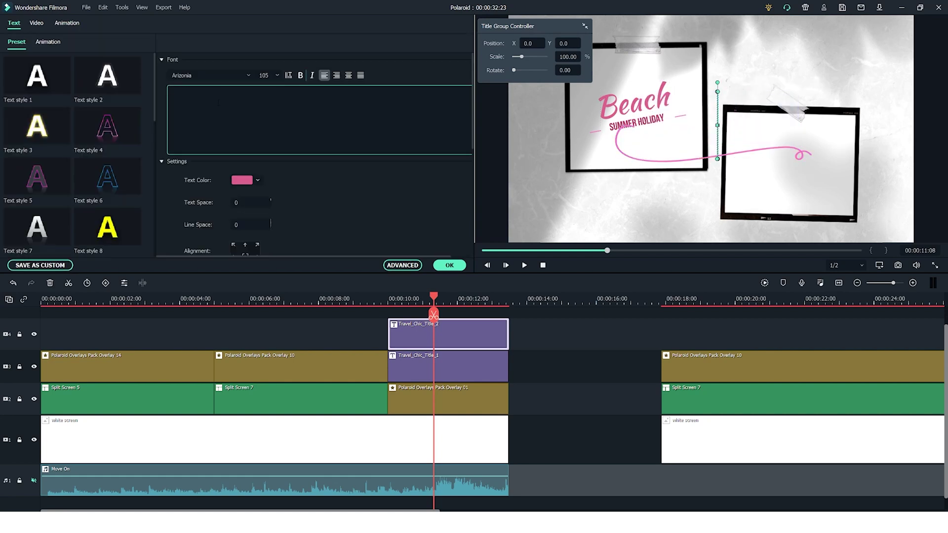
{"action": "type", "text": "Vlog"}
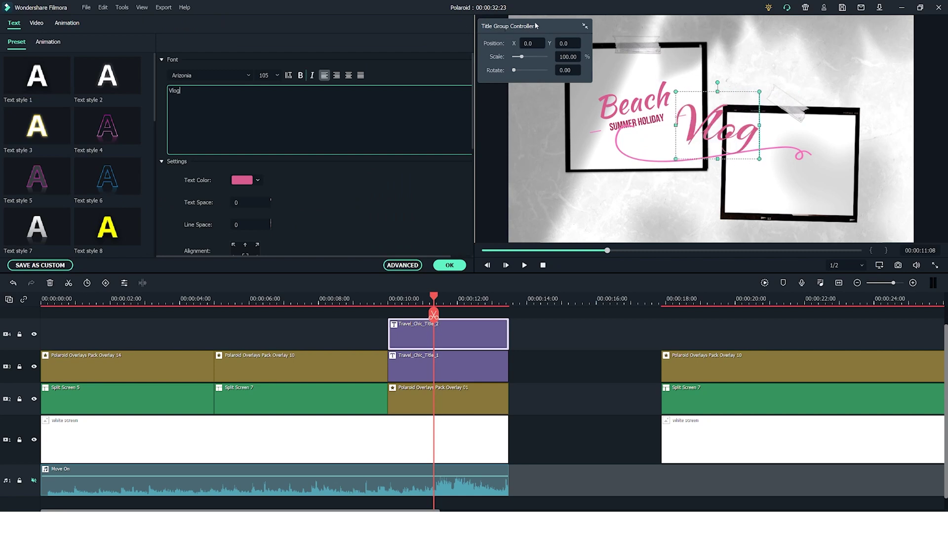
{"action": "left_click_drag", "start_coordinate": [521, 57], "coordinate": [531, 46]}
{"action": "left_click", "coordinate": [532, 43]}
{"action": "type", "text": "409"}
{"action": "key", "text": "Return"}
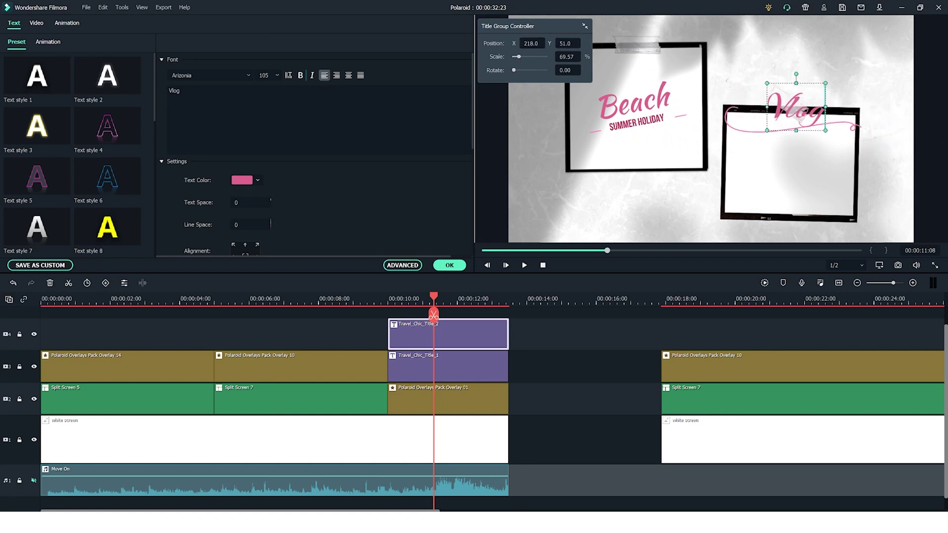